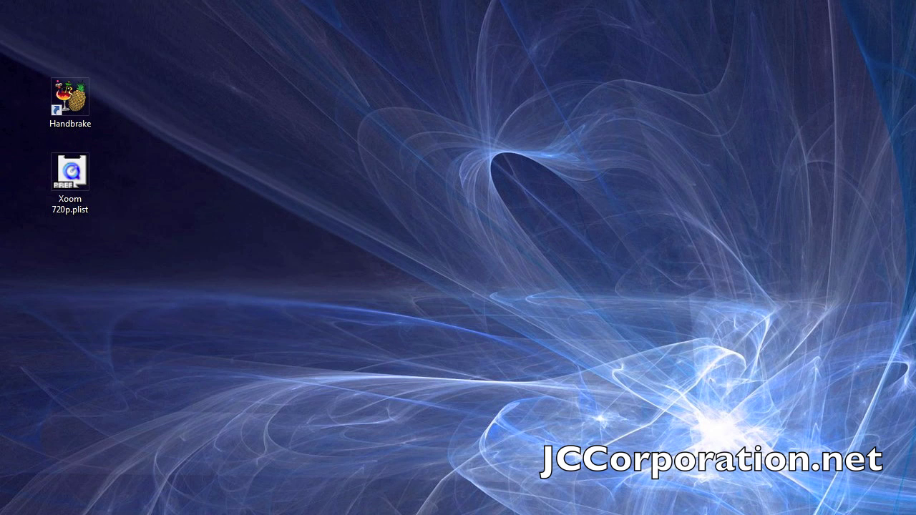
Launch HandBrake from its desktop shortcut and apply the XOOM 720p preset
click(85, 115)
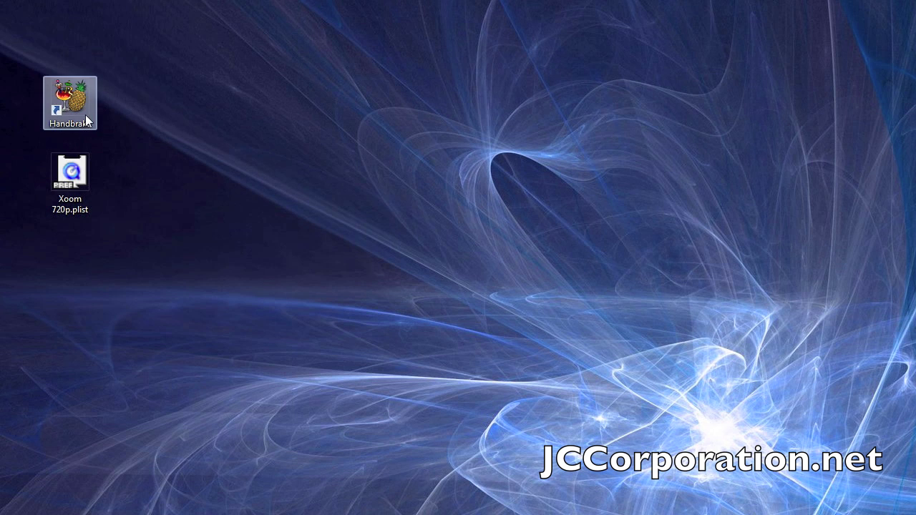
click(82, 193)
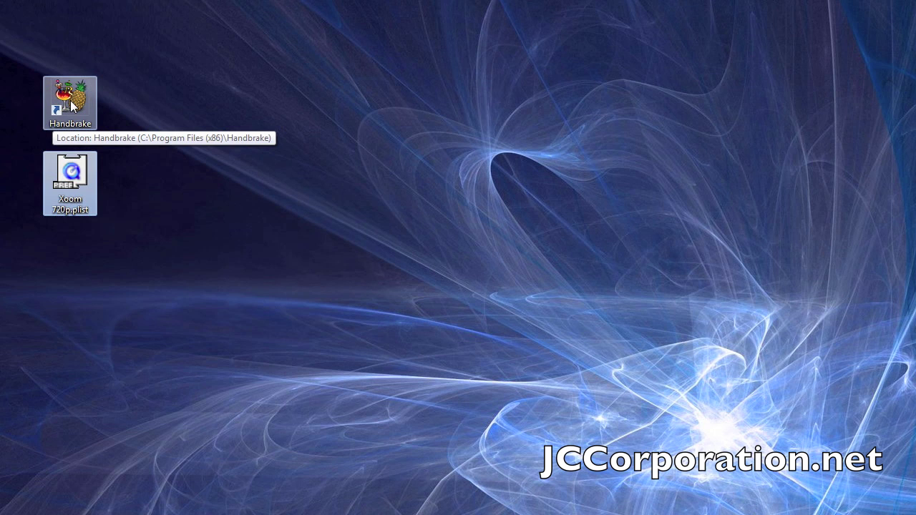
click(71, 105)
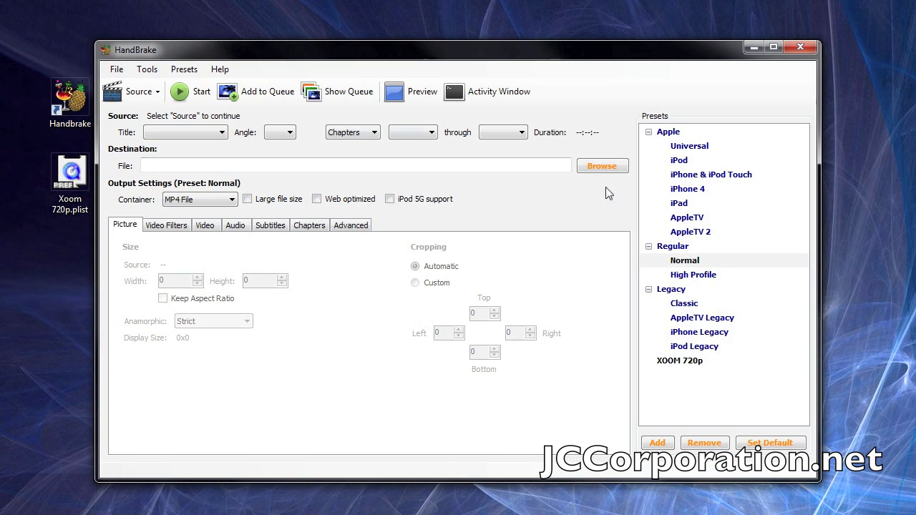
click(689, 362)
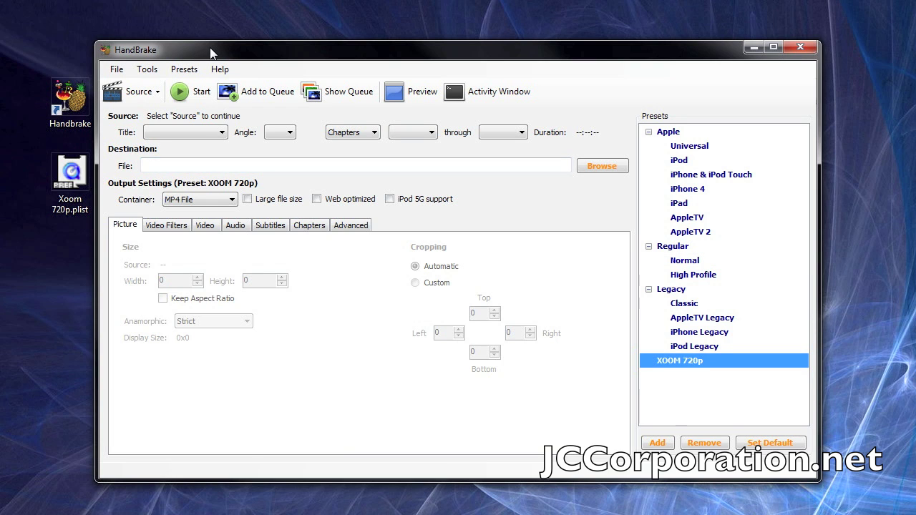
drag(210, 54, 211, 44)
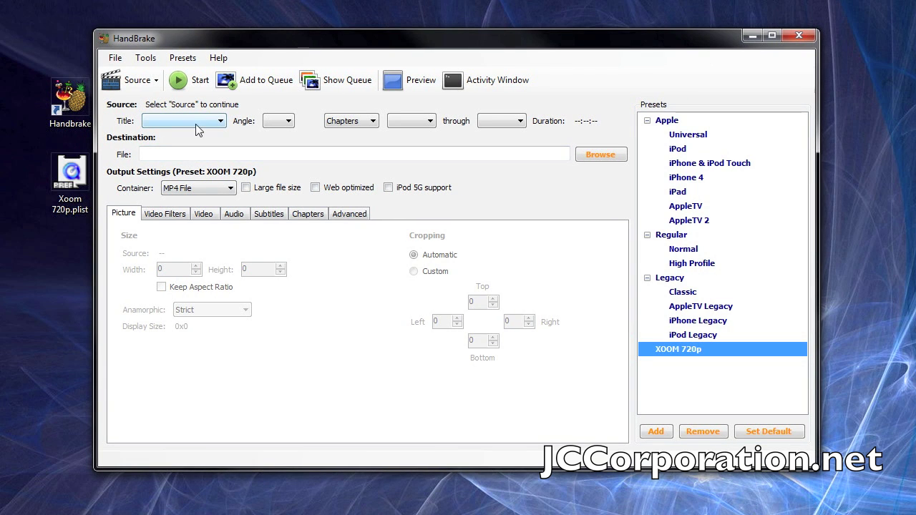
Load Wildlife.wmv from Libraries > Videos > Sample Videos as the source video file
click(136, 79)
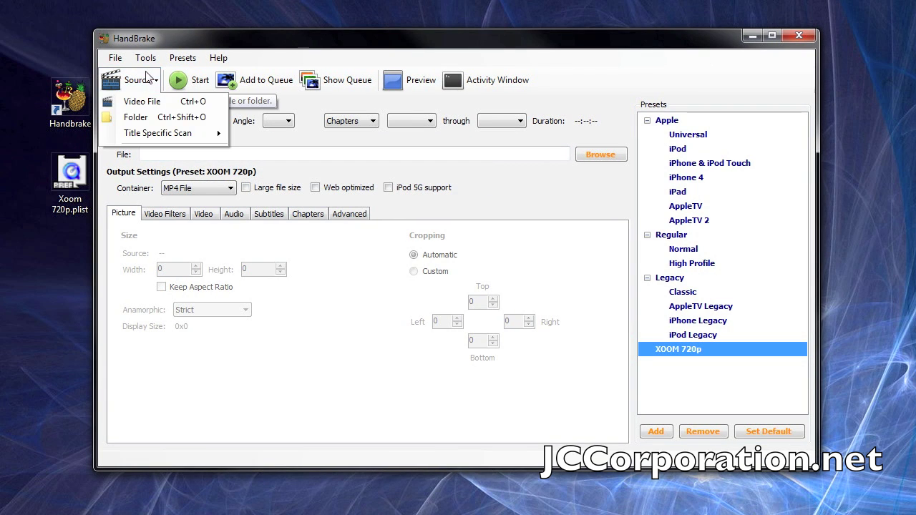
click(149, 101)
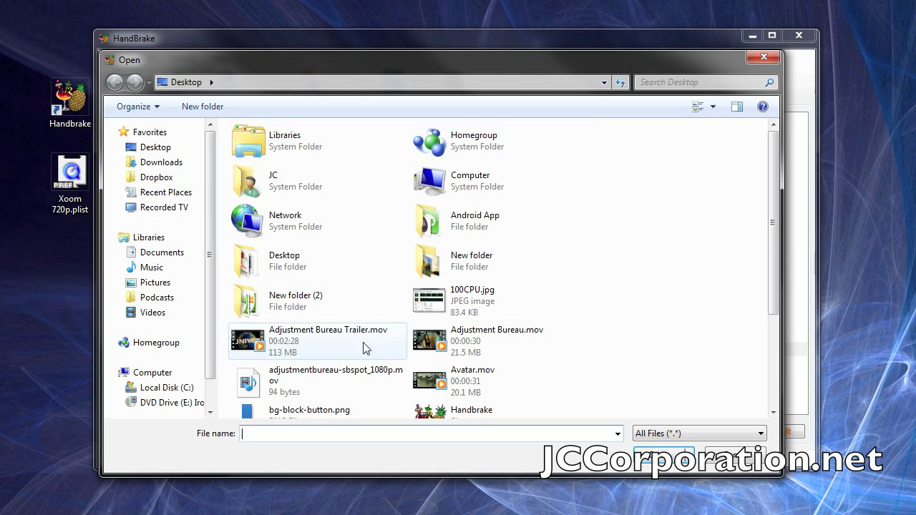
scroll(613, 370, down, 3)
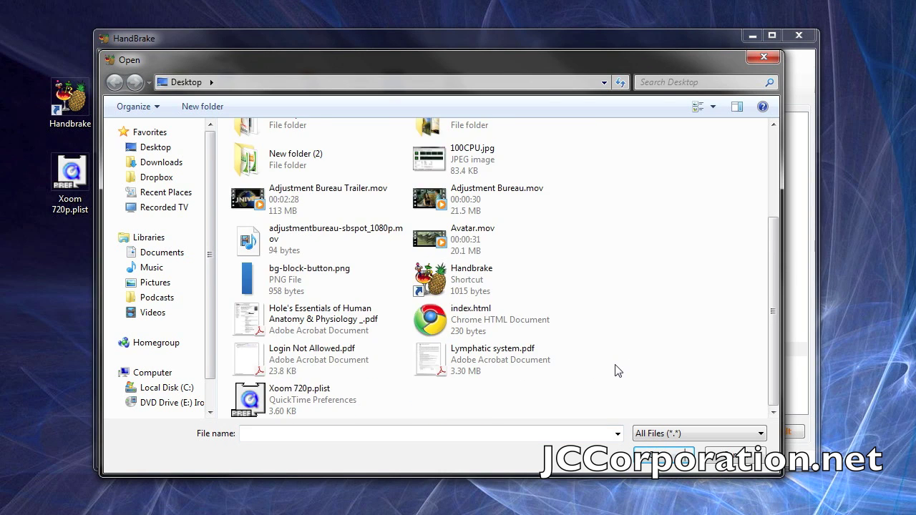
scroll(611, 370, up, 3)
click(136, 313)
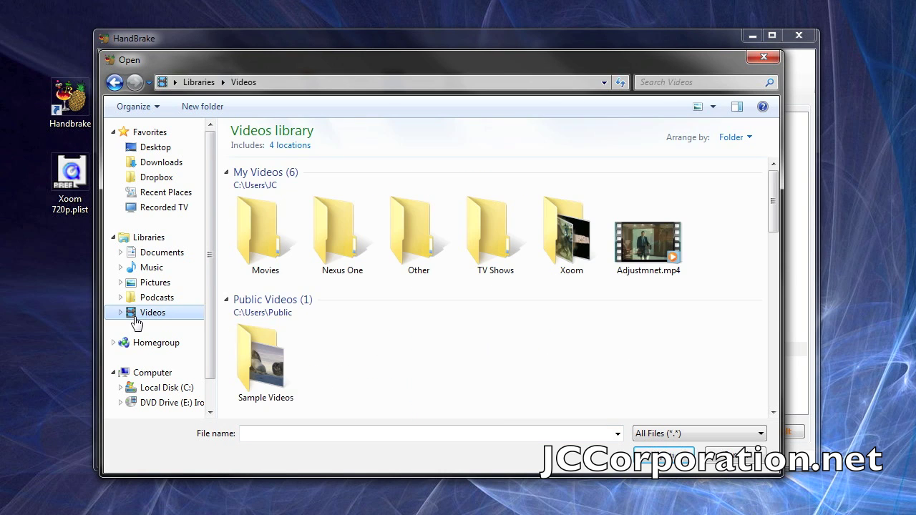
click(267, 367)
double_click(267, 366)
click(278, 196)
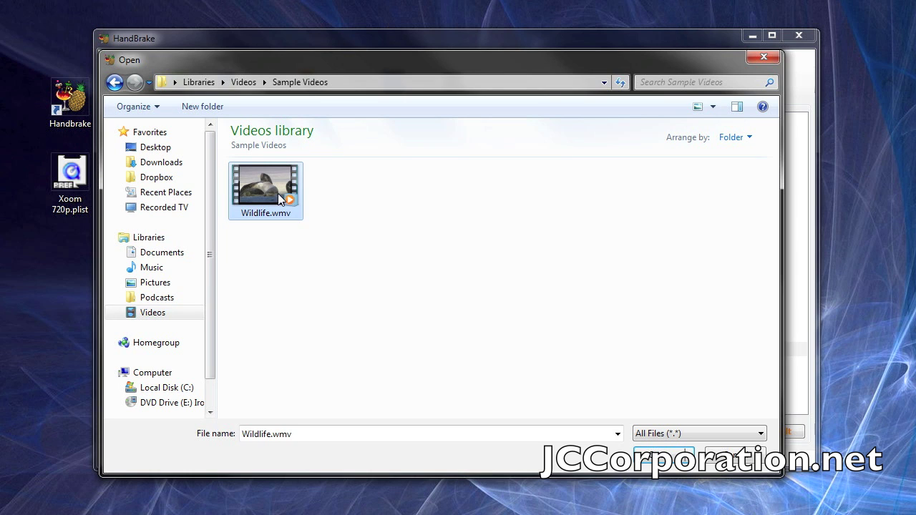
click(670, 457)
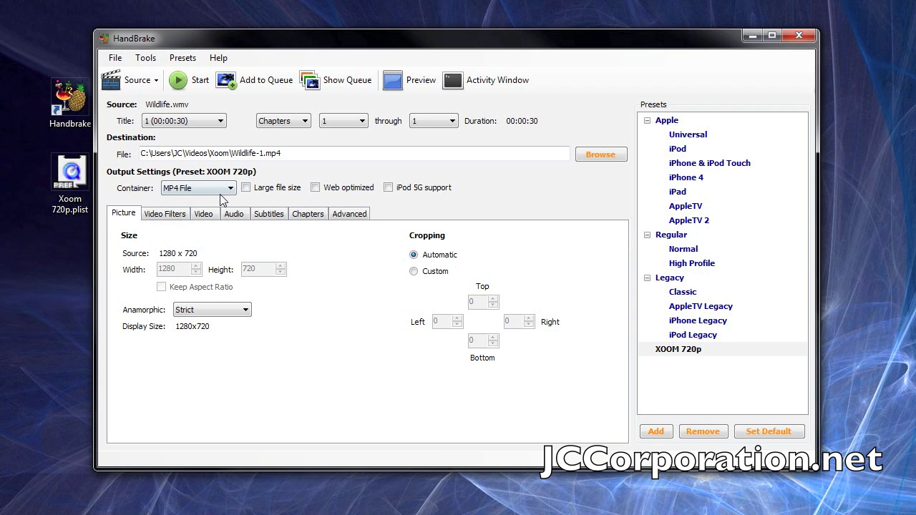
Reapply the XOOM 720p preset and encode Wildlife.wmv to Wildlife-1.mp4
click(701, 351)
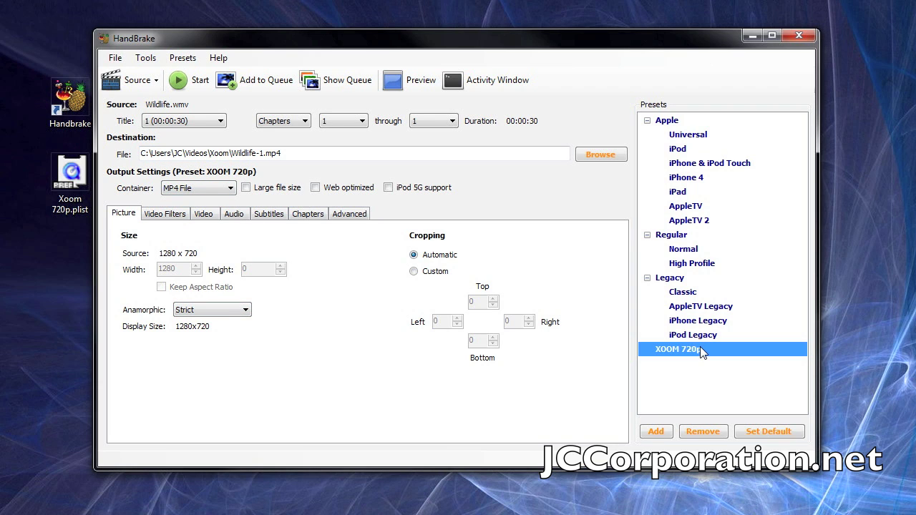
click(173, 82)
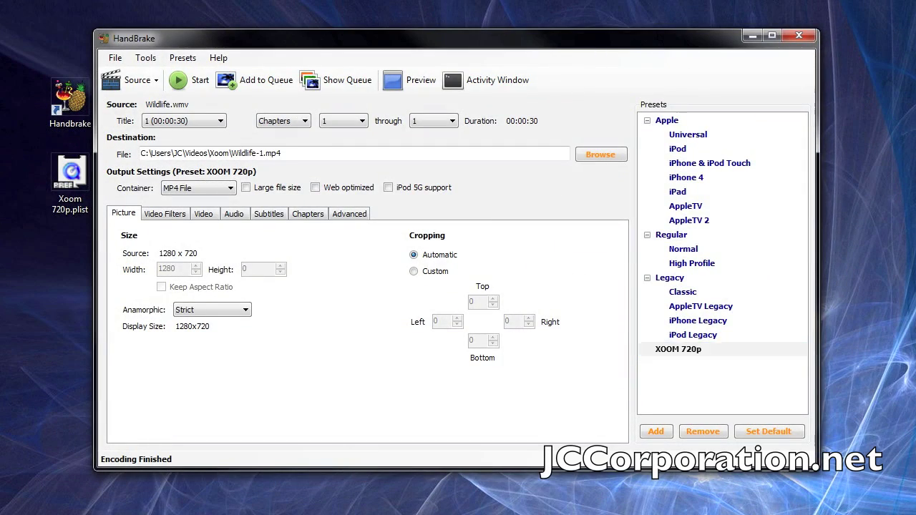
mouse_move(201, 230)
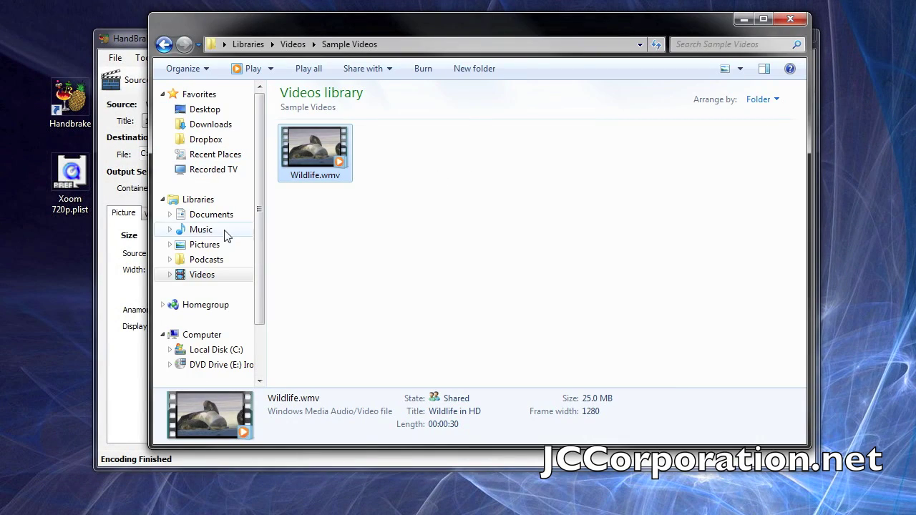
Play Wildlife-1.mp4 from the Videos > Xoom folder, then close Explorer
click(208, 276)
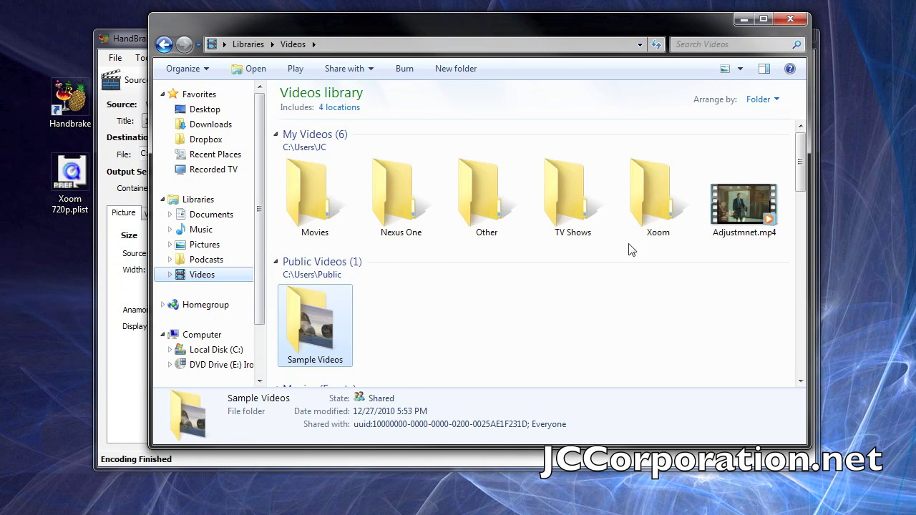
double_click(664, 225)
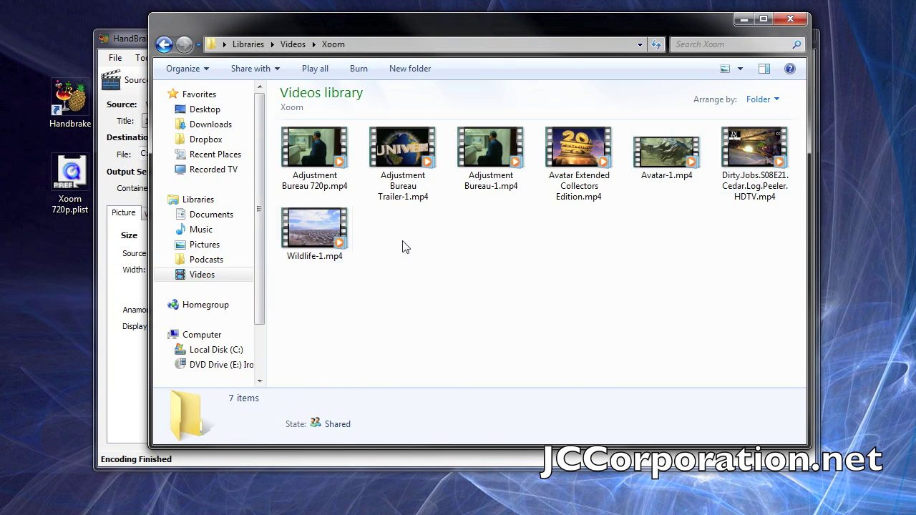
click(289, 242)
double_click(290, 242)
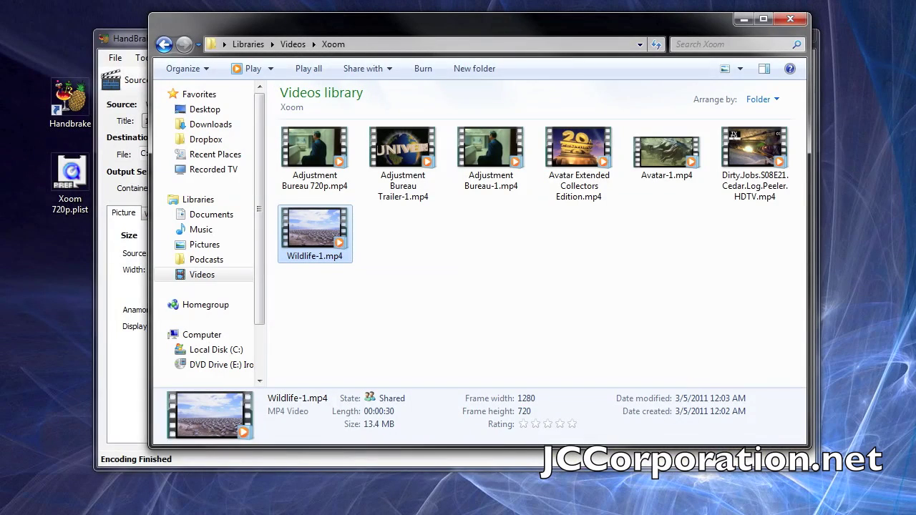
click(792, 20)
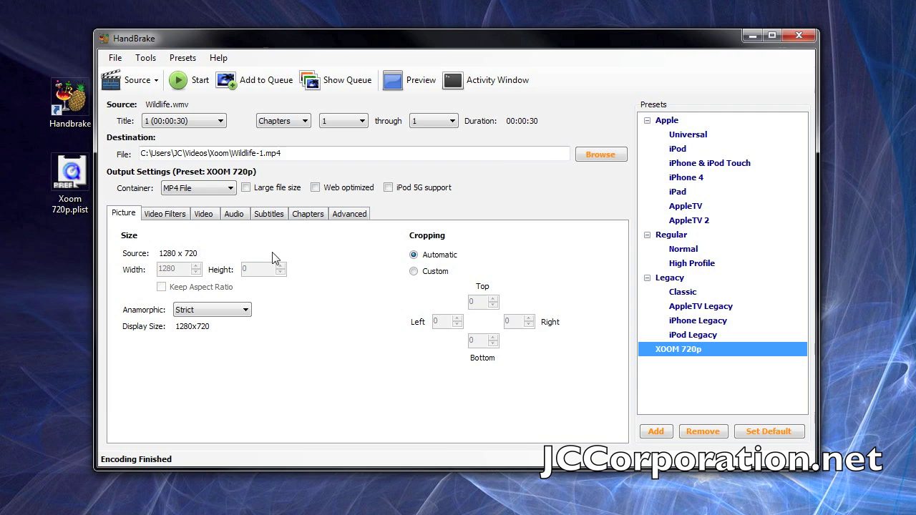
Import the Xoom 720p.plist preset file from the Desktop
click(182, 58)
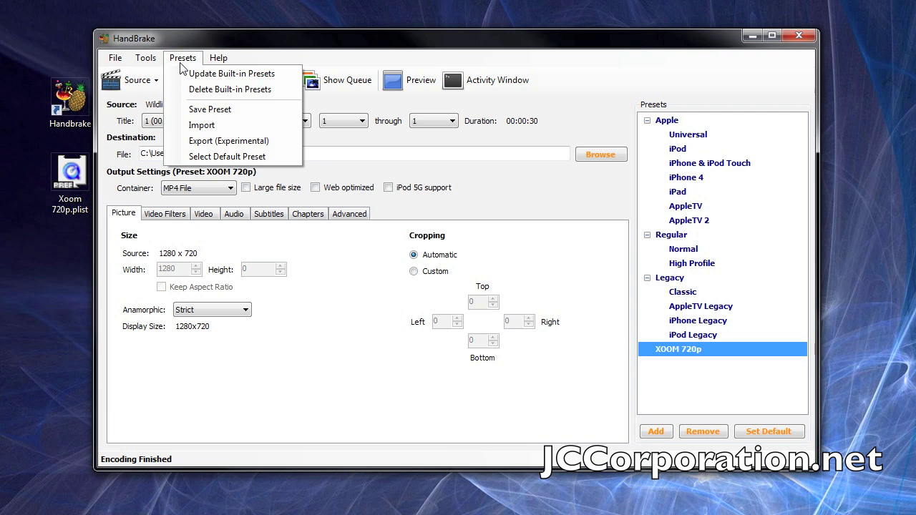
click(249, 125)
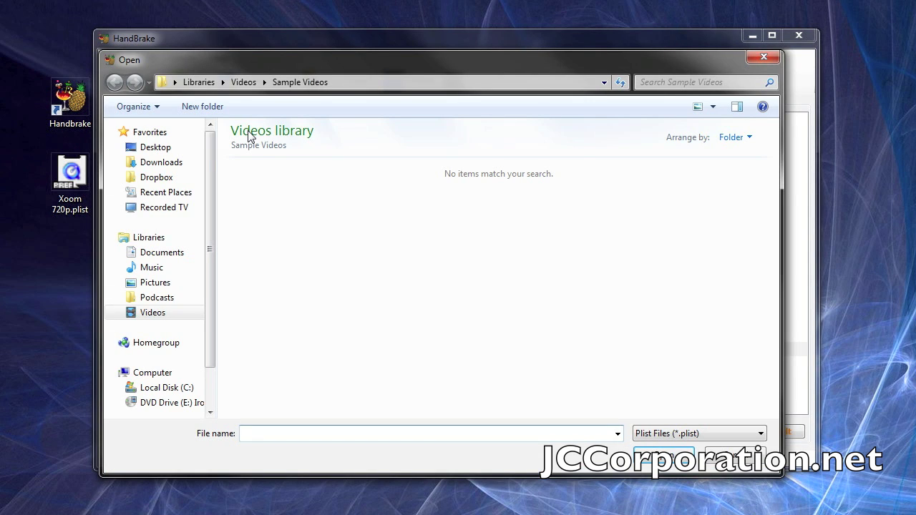
click(180, 147)
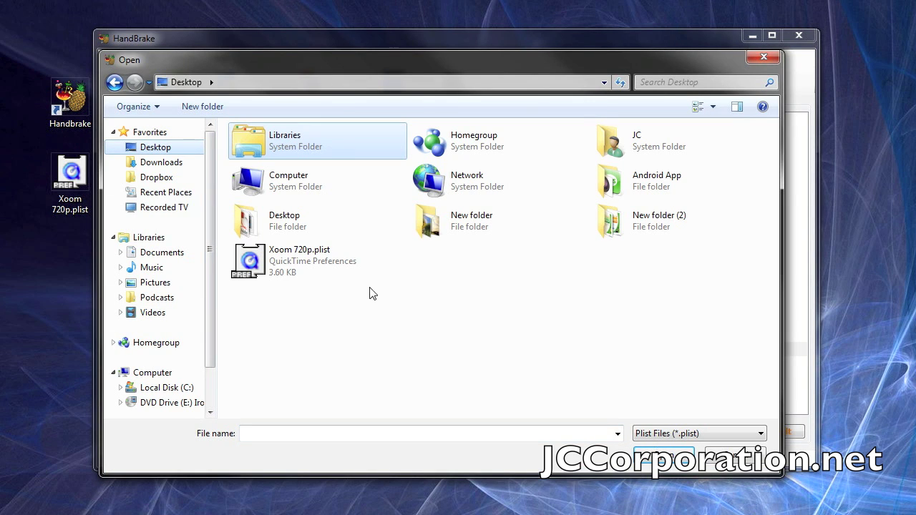
click(323, 267)
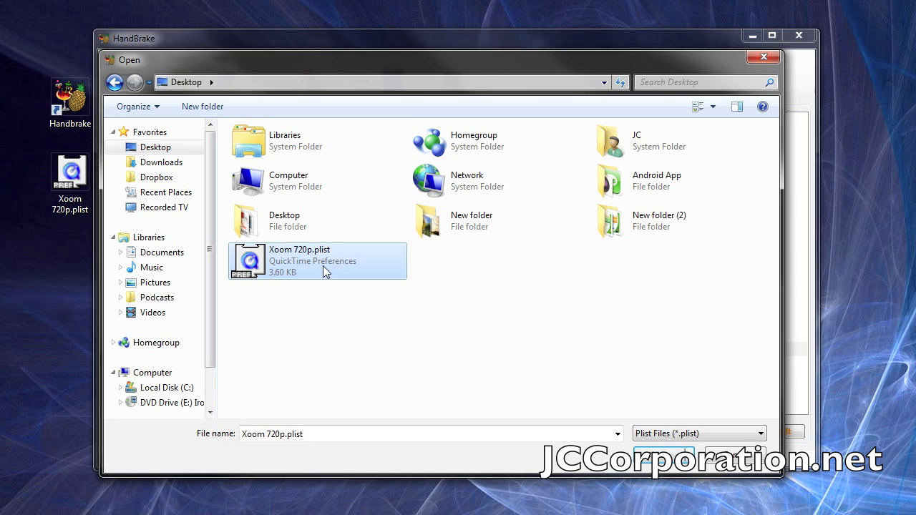
click(663, 456)
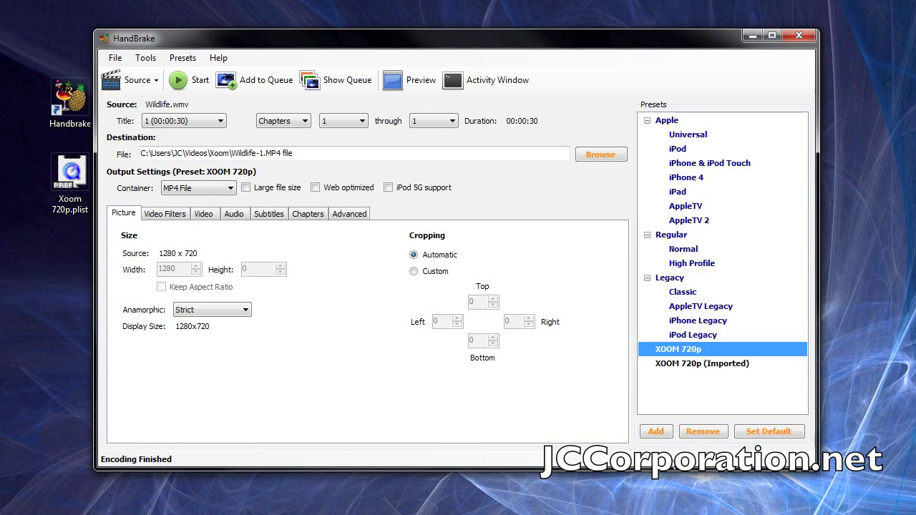
Delete the XOOM 720p (Imported) preset from the Presets list
click(700, 367)
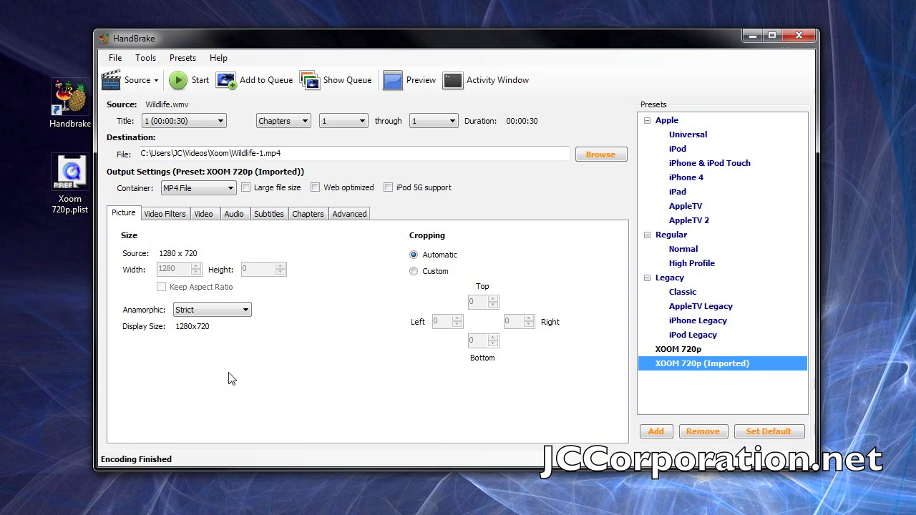
right_click(687, 365)
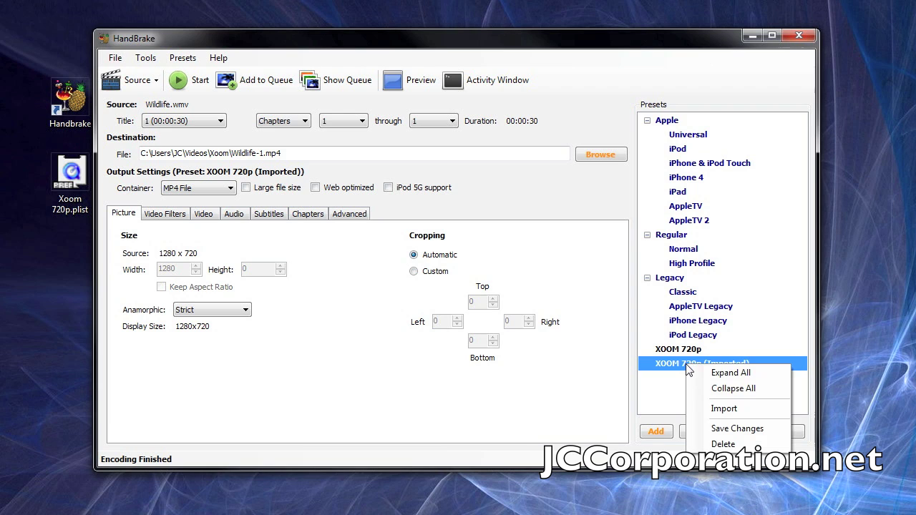
click(731, 445)
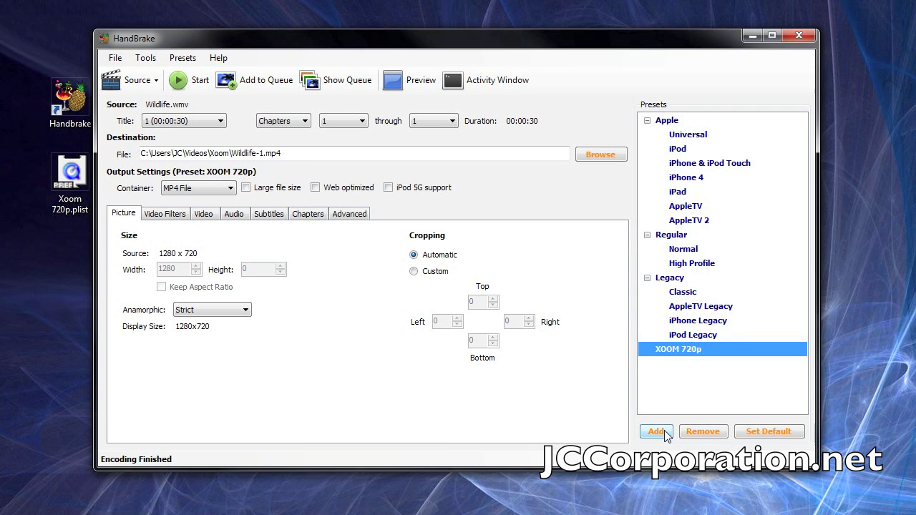